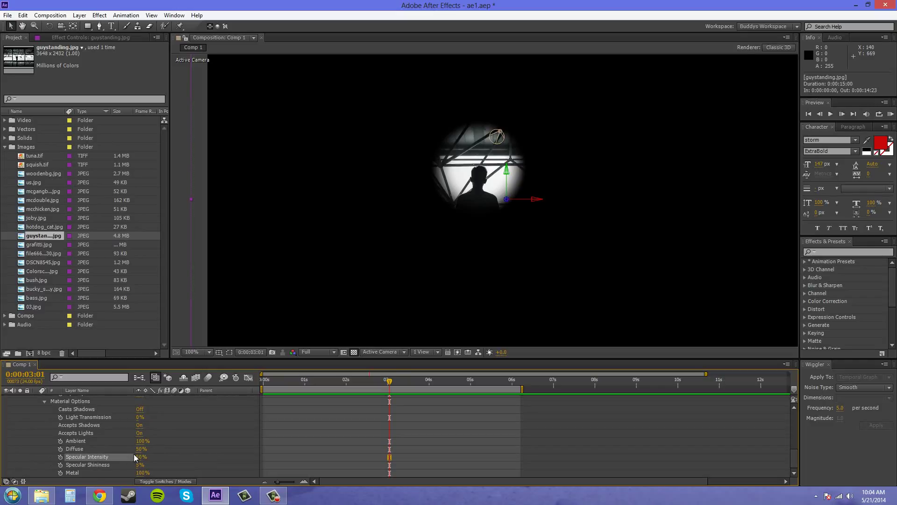
# Scrub the photo's Specular Intensity down, up to 100%, and down again, settling at 81%
pyautogui.moveTo(142, 460); pyautogui.dragTo(142, 457)
pyautogui.moveTo(139, 456); pyautogui.dragTo(244, 454)
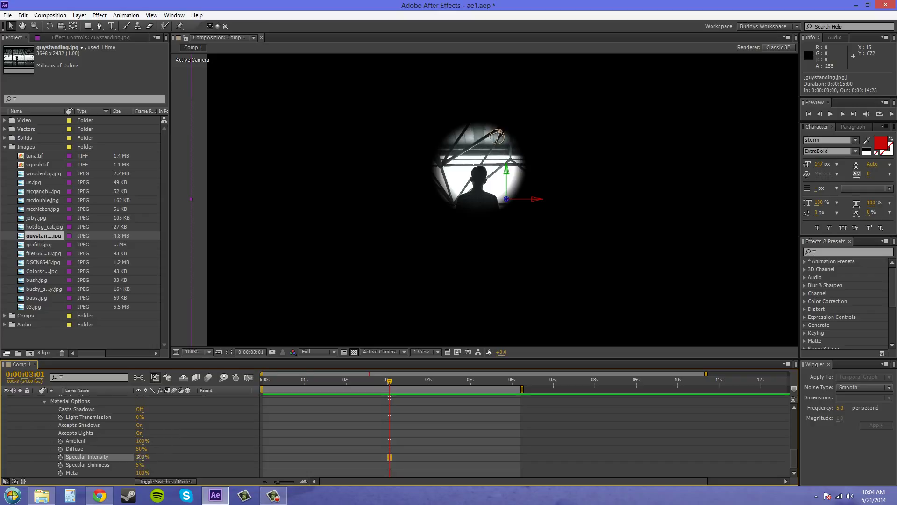
pyautogui.moveTo(139, 456)
pyautogui.mouseDown()
pyautogui.moveTo(81, 456)
pyautogui.moveTo(133, 454)
pyautogui.moveTo(127, 447)
pyautogui.mouseUp()
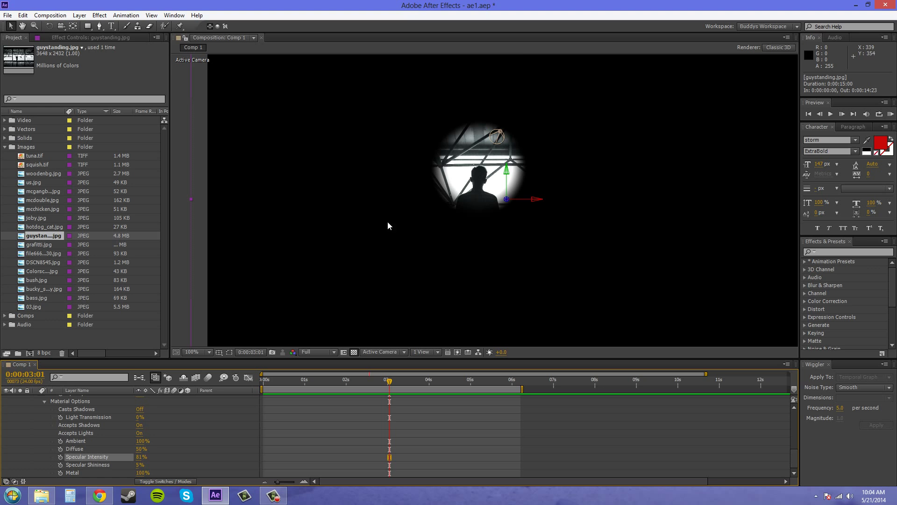
# Inspect the figure at 800% zoom, set Specular Intensity to 50%, then zoom back out to 50%
pyautogui.scroll(5, 446, 183)
pyautogui.moveTo(425, 199); pyautogui.dragTo(516, 295)
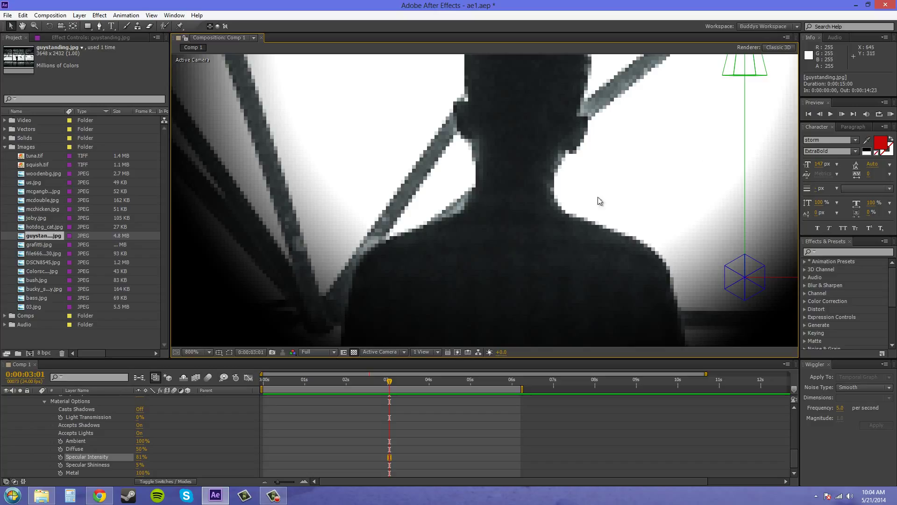
pyautogui.moveTo(141, 460); pyautogui.dragTo(148, 459)
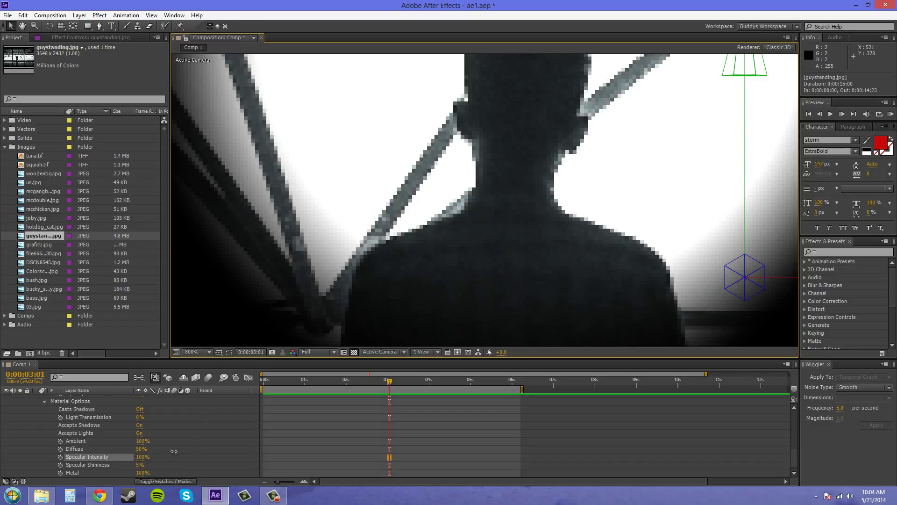
pyautogui.click(142, 456)
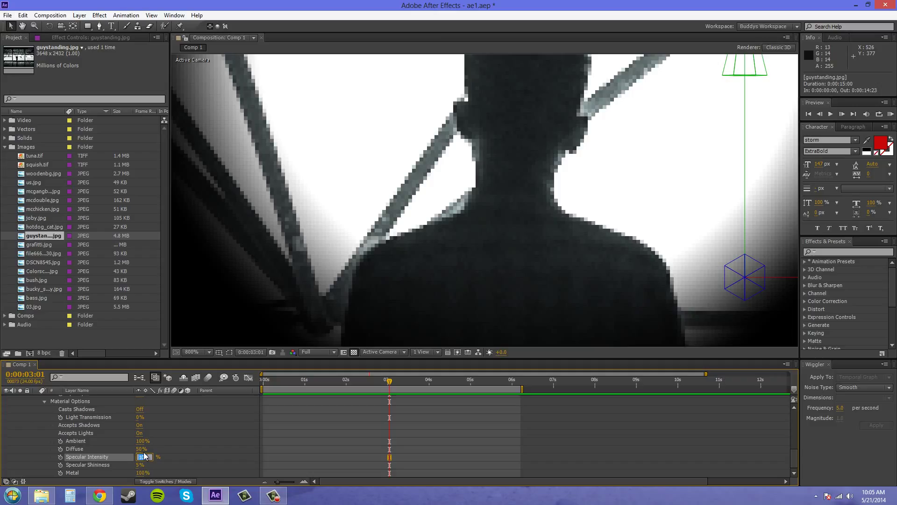
pyautogui.write('50')
pyautogui.press('Return')
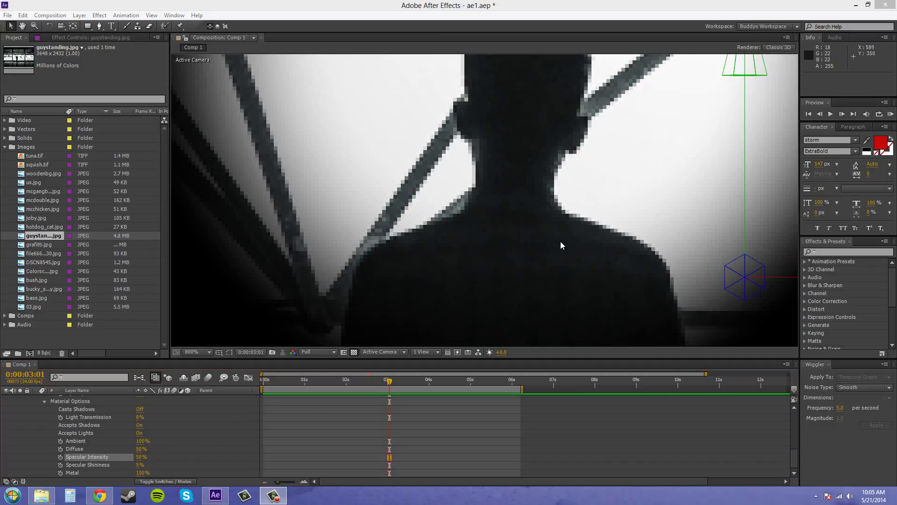
pyautogui.press(',')
pyautogui.press(',')
pyautogui.press(',')
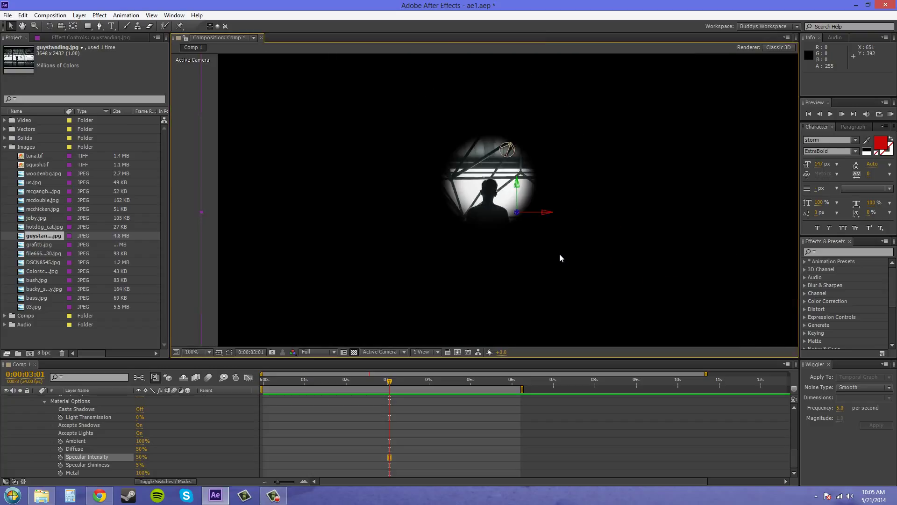
pyautogui.press(',')
pyautogui.press(',')
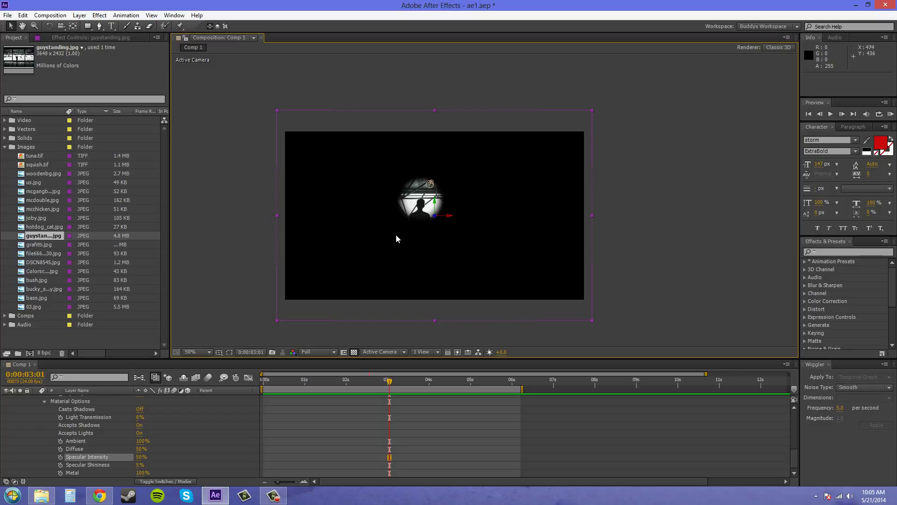
# Collapse the photo's properties and set the Spot light's Intensity to 0 in Light Settings
pyautogui.click(39, 404)
pyautogui.click(43, 402)
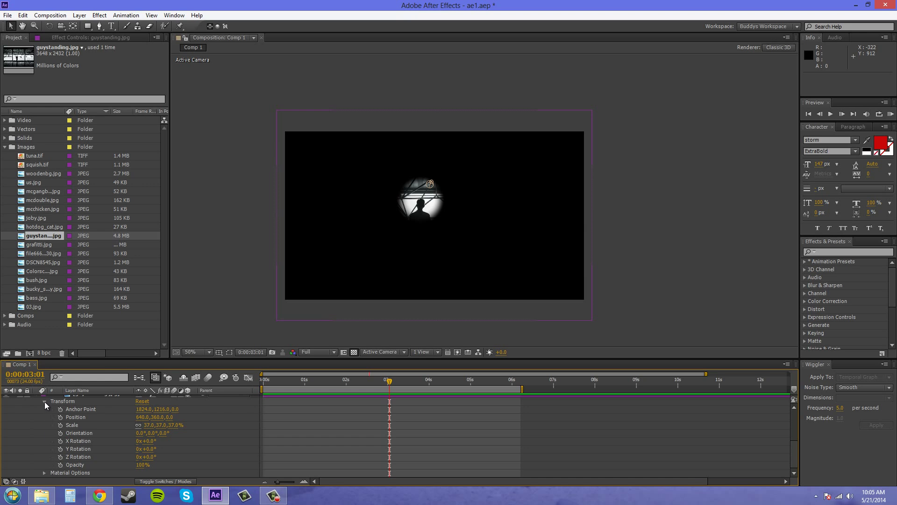
pyautogui.click(45, 401)
pyautogui.scroll(1, 87, 421)
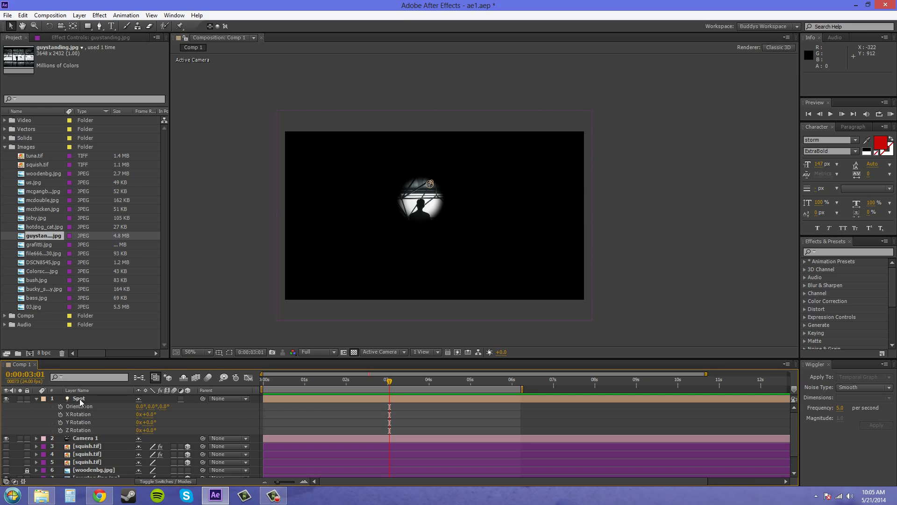
pyautogui.doubleClick(79, 399)
pyautogui.moveTo(491, 139); pyautogui.dragTo(715, 142)
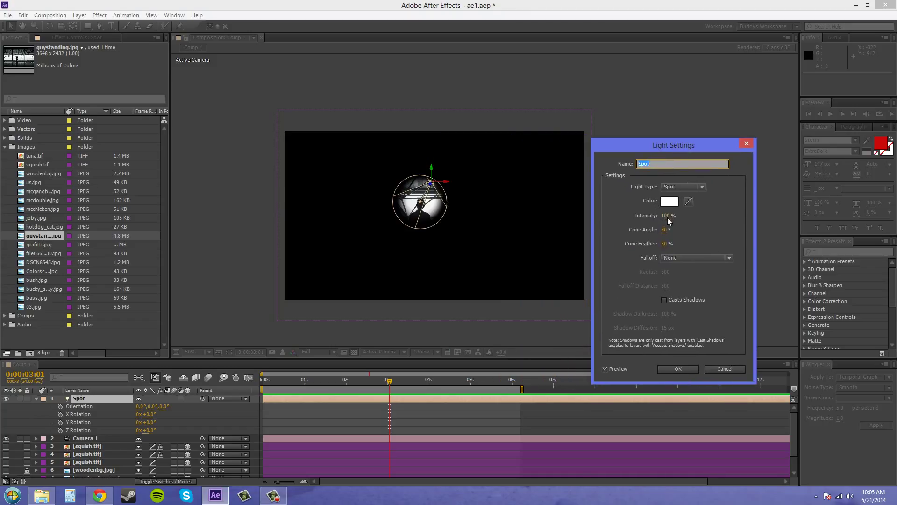
pyautogui.moveTo(667, 217); pyautogui.dragTo(615, 220)
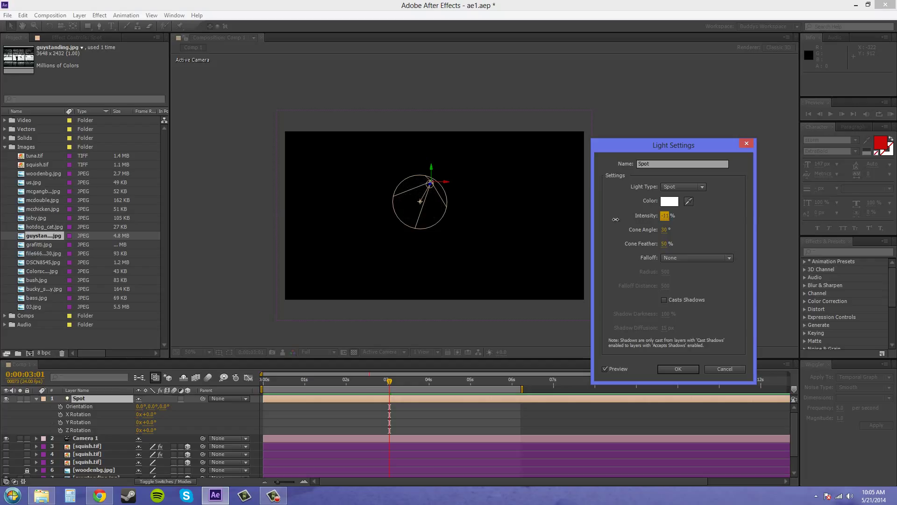
pyautogui.click(671, 219)
pyautogui.write('0')
pyautogui.press('Return')
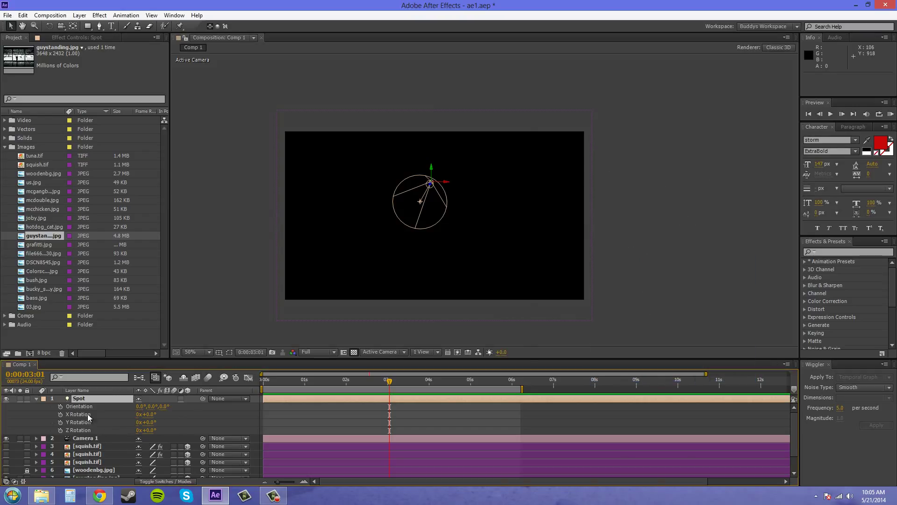
# Restore the Spot light's Intensity to 100% so the light circle returns
pyautogui.doubleClick(83, 400)
pyautogui.click(440, 207)
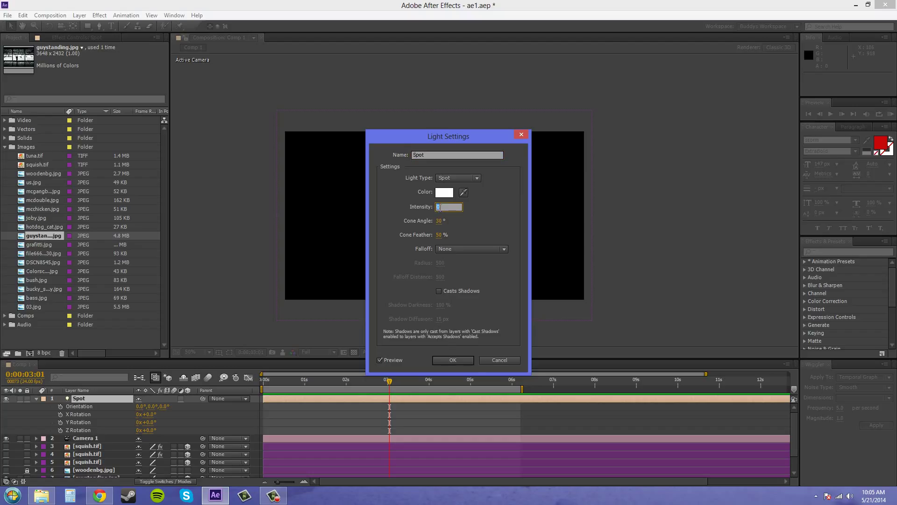
pyautogui.write('100')
pyautogui.press('Return')
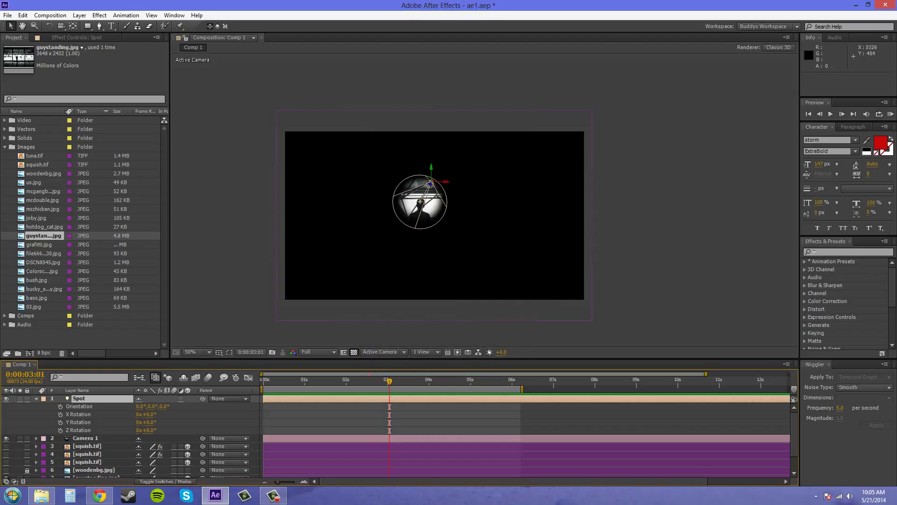
pyautogui.click(756, 237)
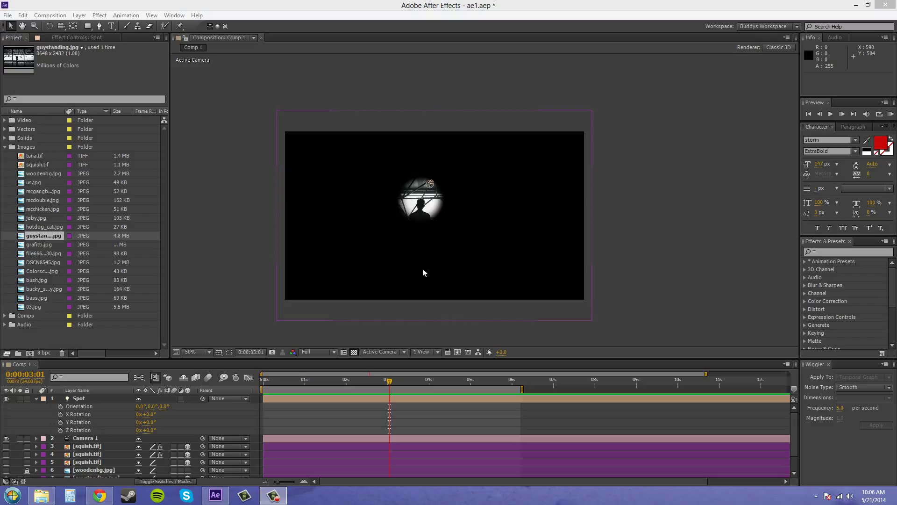
# Scrub guystanding.jpg's Ambient material value between about 72% and 100% to compare lighting
pyautogui.click(36, 398)
pyautogui.click(45, 462)
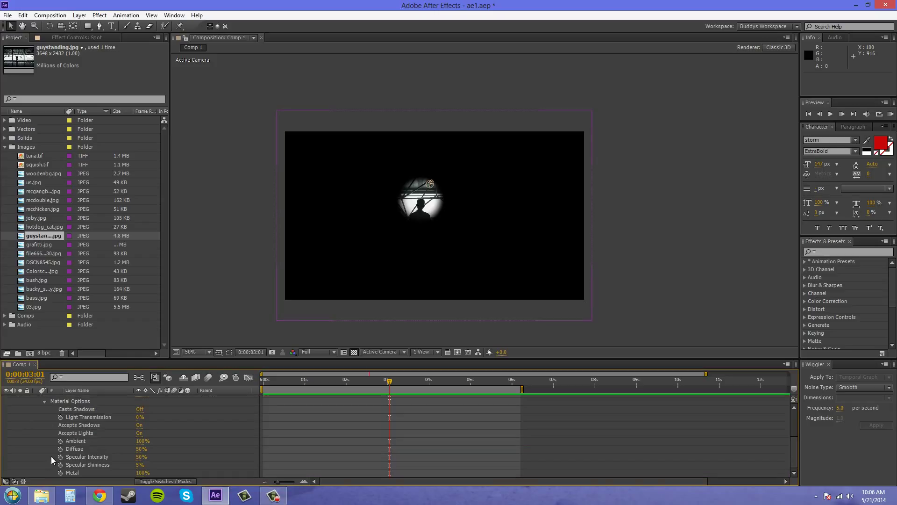
pyautogui.click(80, 442)
pyautogui.moveTo(142, 441); pyautogui.dragTo(41, 440)
pyautogui.moveTo(140, 441); pyautogui.dragTo(230, 447)
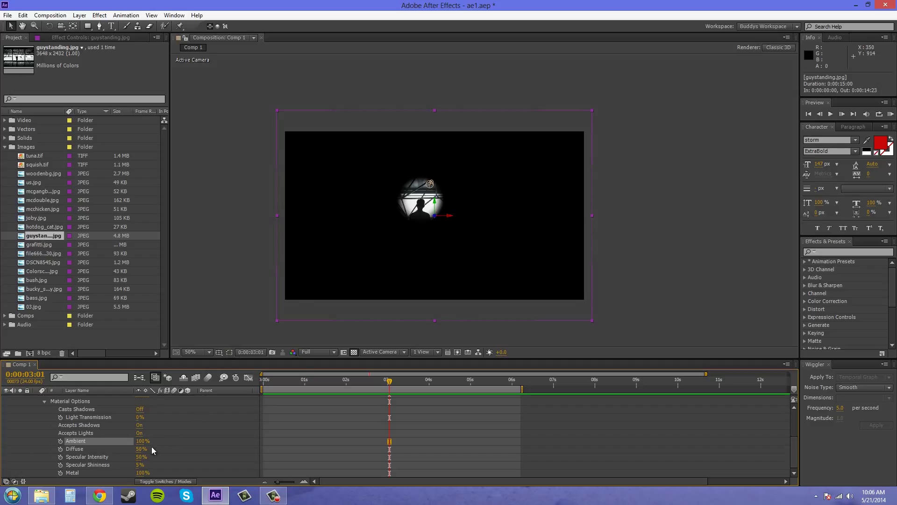
pyautogui.moveTo(141, 440); pyautogui.dragTo(178, 442)
# Add a new Ambient light layer with lowered Intensity
pyautogui.click(44, 401)
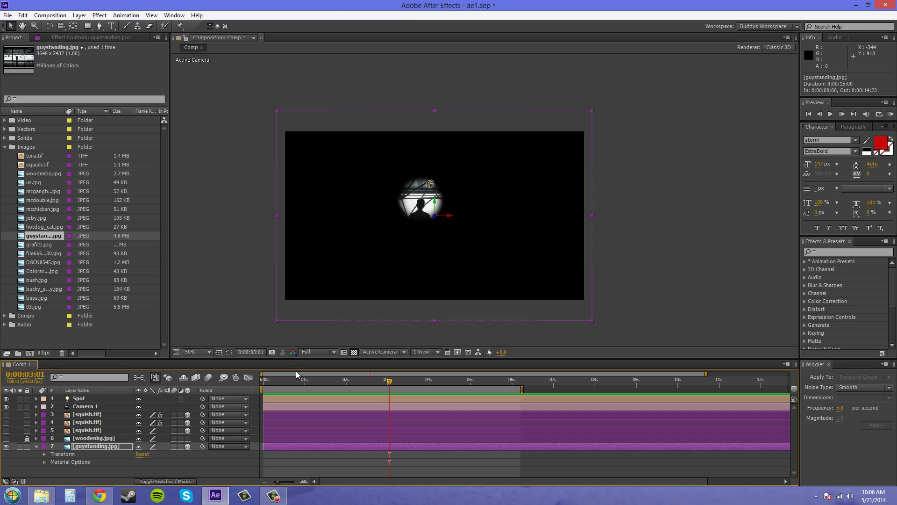
pyautogui.click(83, 16)
pyautogui.moveTo(89, 26)
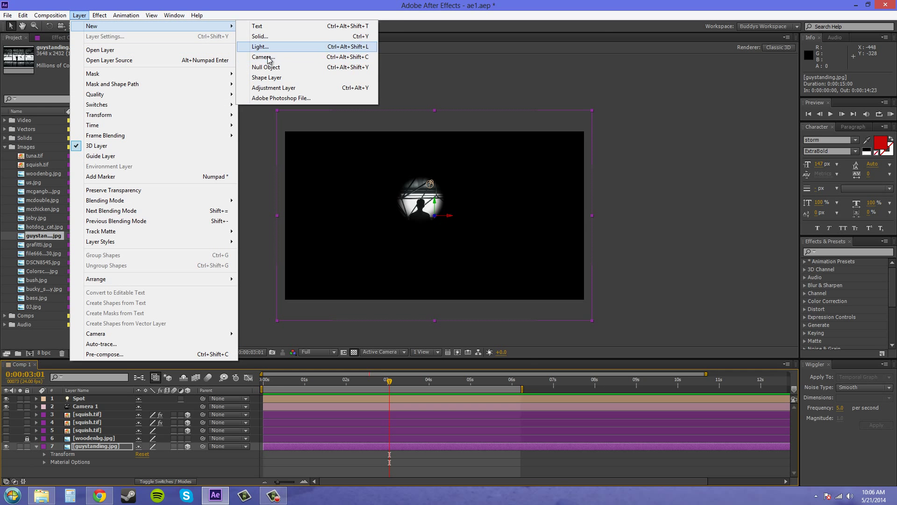
pyautogui.click(271, 47)
pyautogui.click(477, 178)
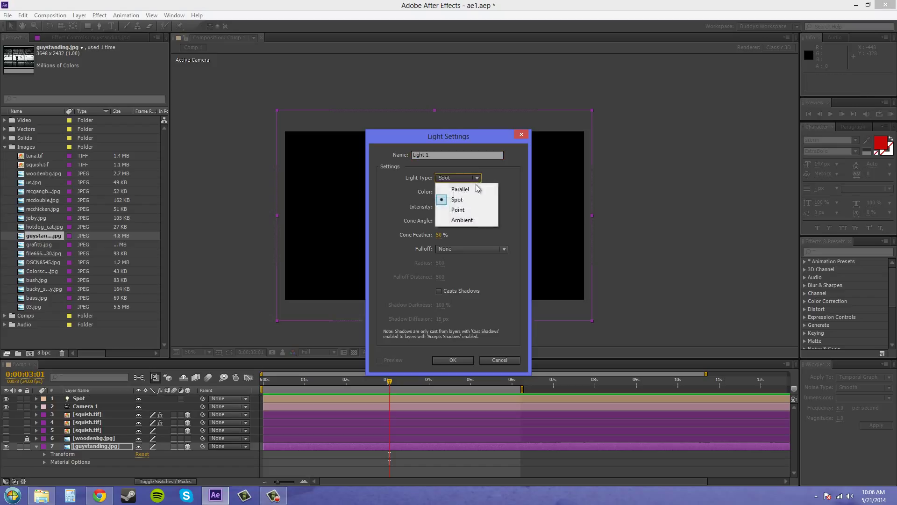
pyautogui.click(467, 221)
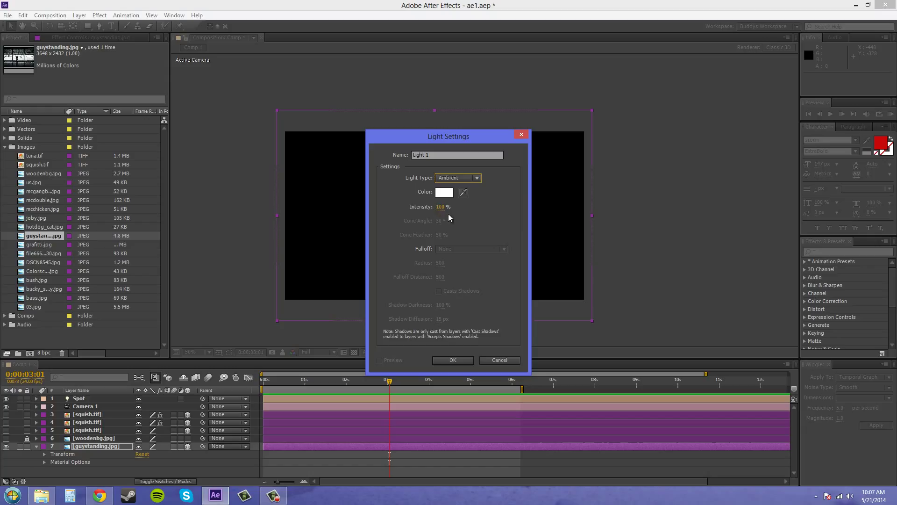
pyautogui.moveTo(439, 206); pyautogui.dragTo(415, 213)
pyautogui.click(456, 359)
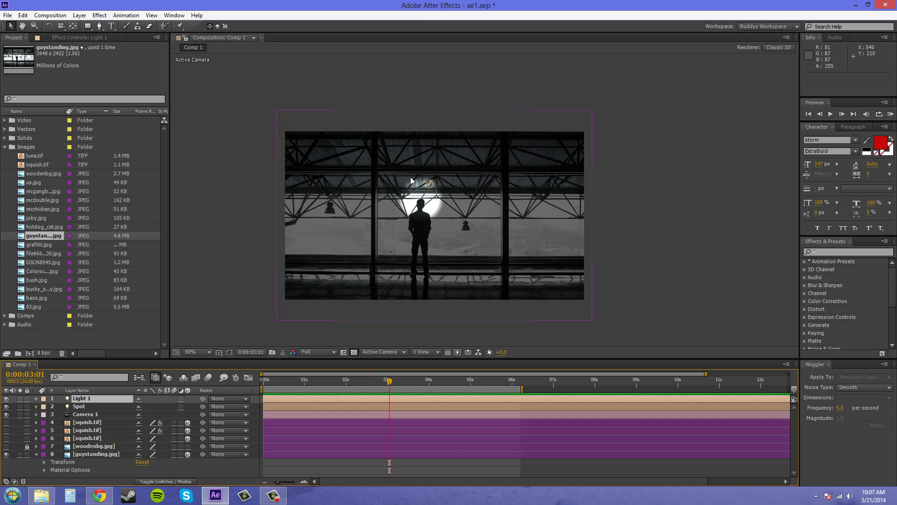
# Adjust Light 1's ambient Intensity, then delete the Light 1 ambient light
pyautogui.click(94, 396)
pyautogui.doubleClick(94, 398)
pyautogui.moveTo(443, 132); pyautogui.dragTo(704, 131)
pyautogui.click(700, 206)
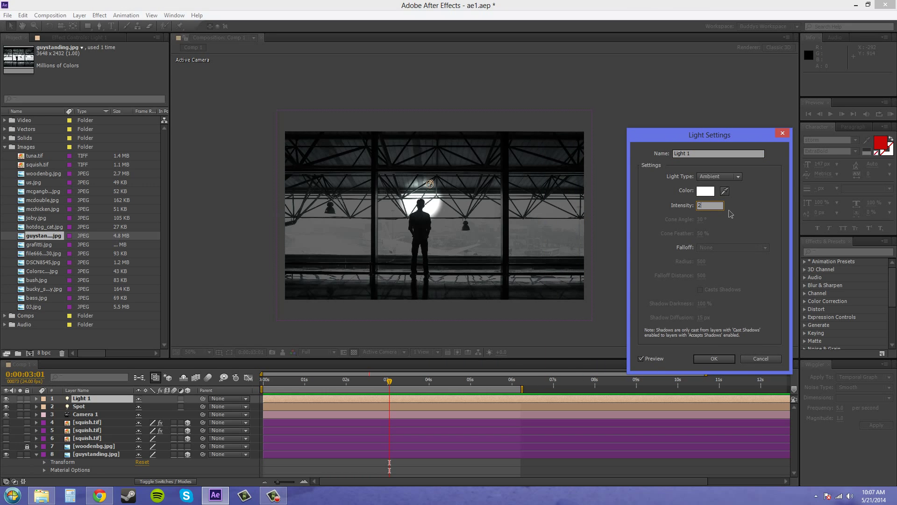
pyautogui.press('Return')
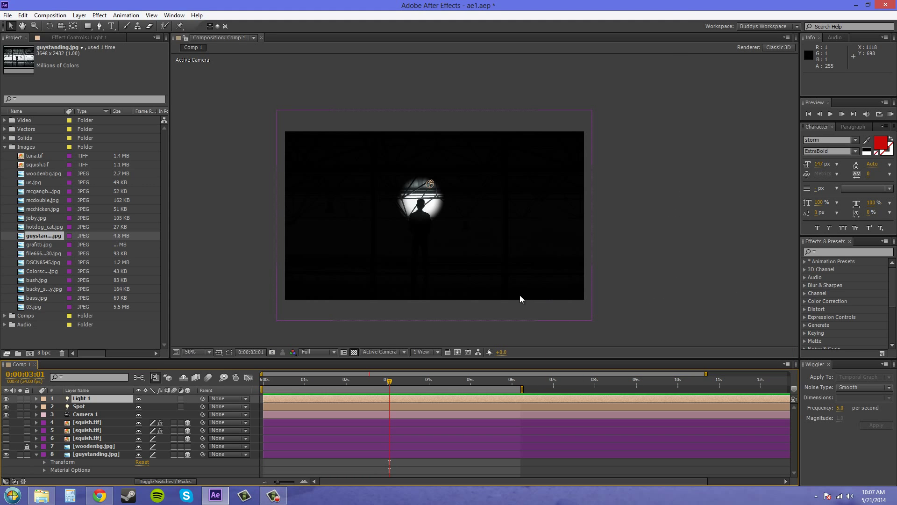
pyautogui.click(82, 406)
pyautogui.click(82, 400)
pyautogui.press('Delete')
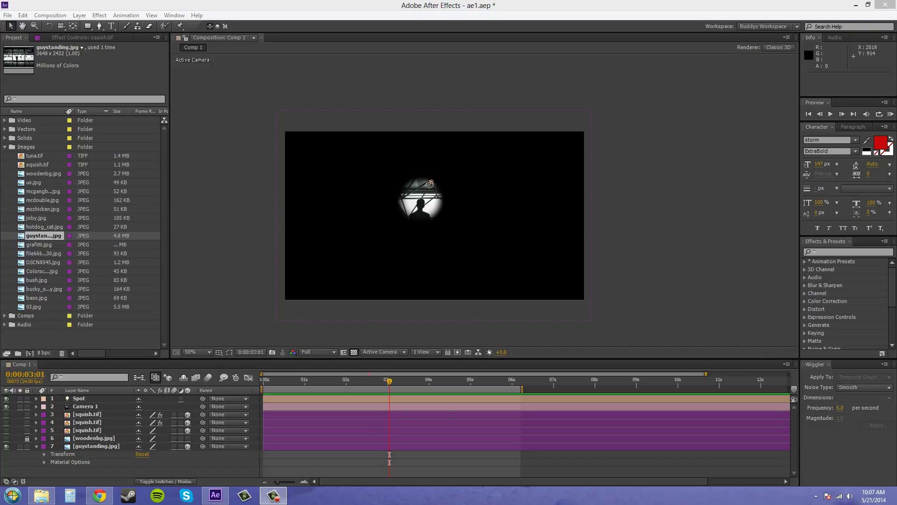
# Set the Spot light's Intensity to 100% and nudge the light slightly left along X
pyautogui.click(84, 401)
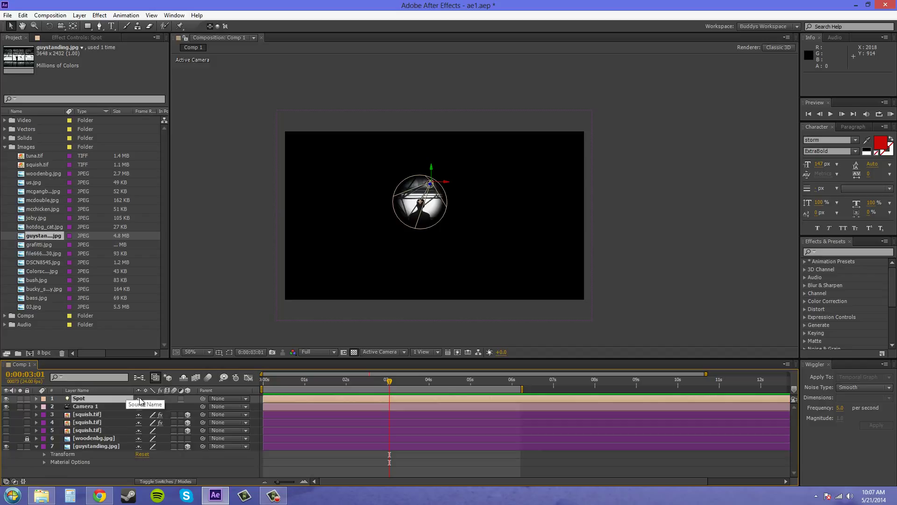
pyautogui.press('t')
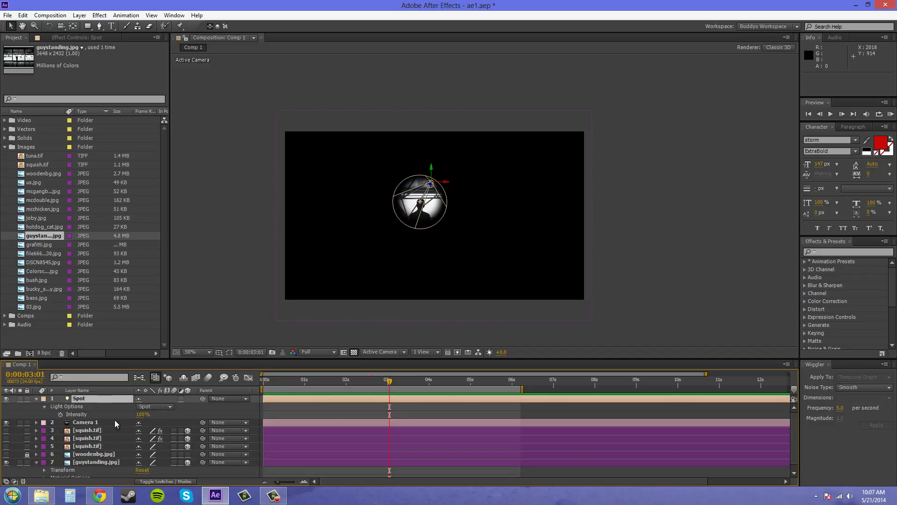
pyautogui.click(86, 400)
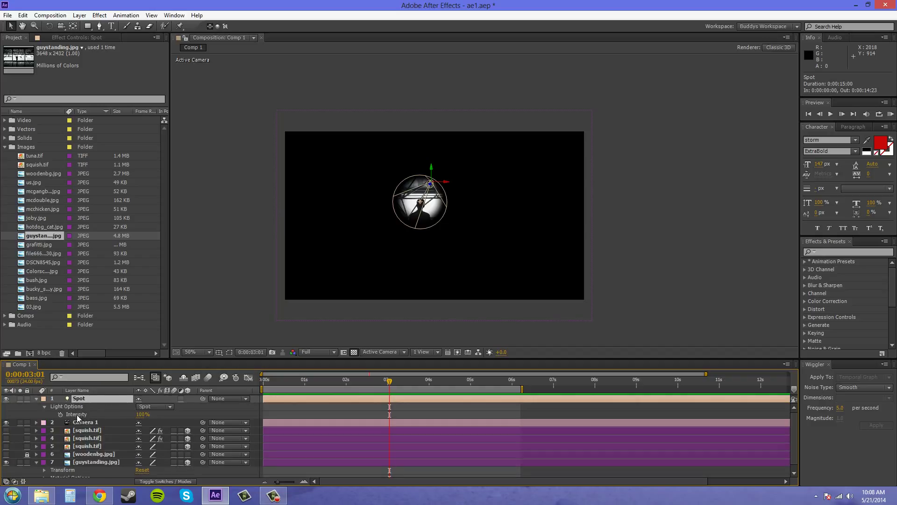
pyautogui.click(81, 414)
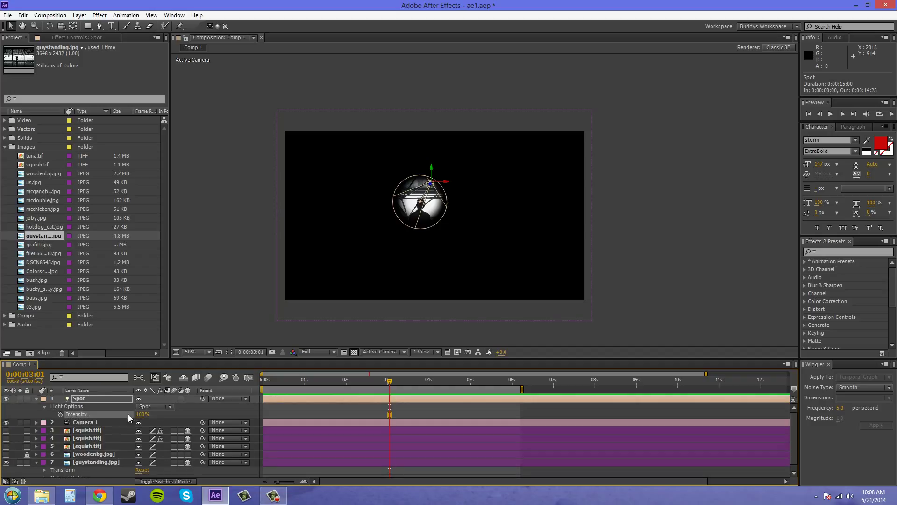
pyautogui.moveTo(135, 414)
pyautogui.mouseDown()
pyautogui.moveTo(119, 414)
pyautogui.moveTo(262, 421)
pyautogui.moveTo(32, 407)
pyautogui.moveTo(122, 413)
pyautogui.mouseUp()
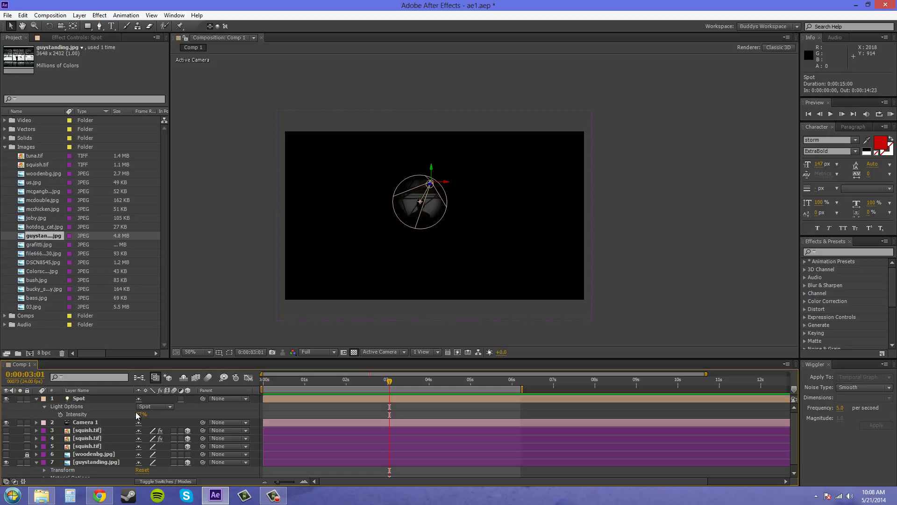
pyautogui.click(143, 414)
pyautogui.write('100')
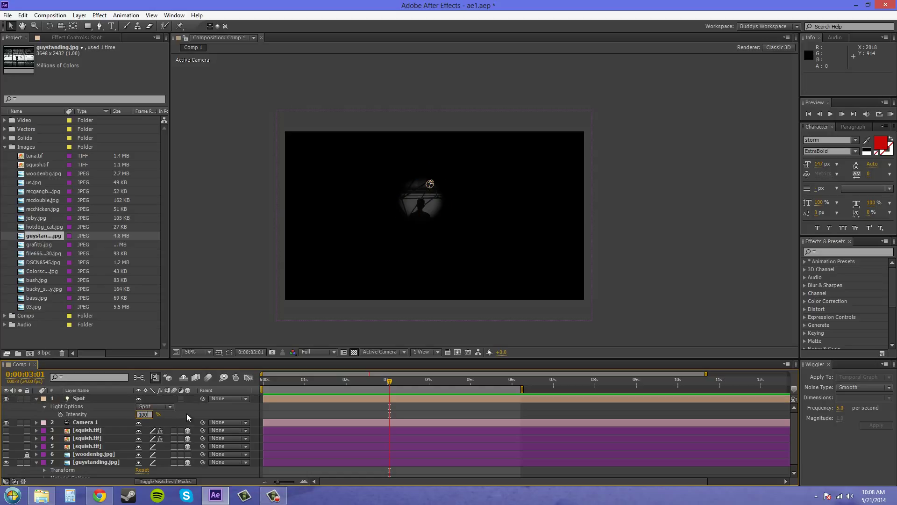
pyautogui.press('Return')
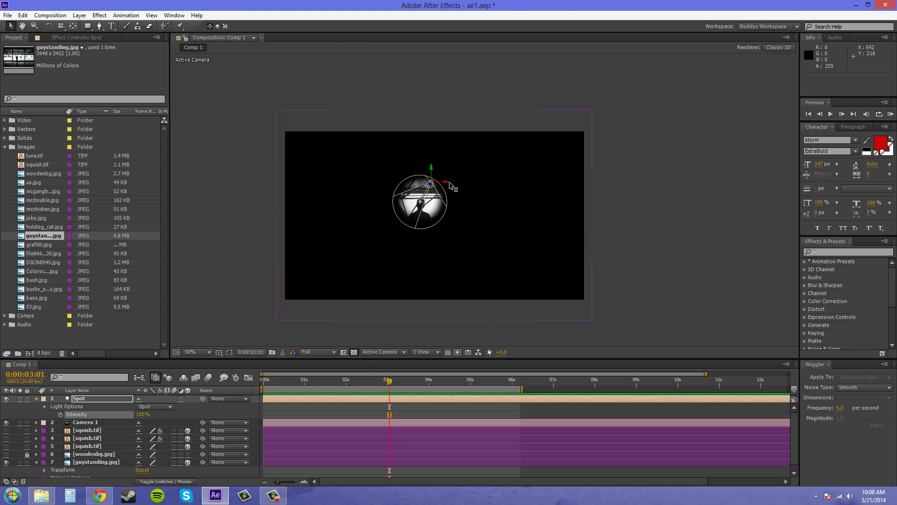
pyautogui.moveTo(449, 181); pyautogui.dragTo(426, 209)
# Switch the viewer to 2 Views - Horizontal with the Right view active
pyautogui.click(322, 400)
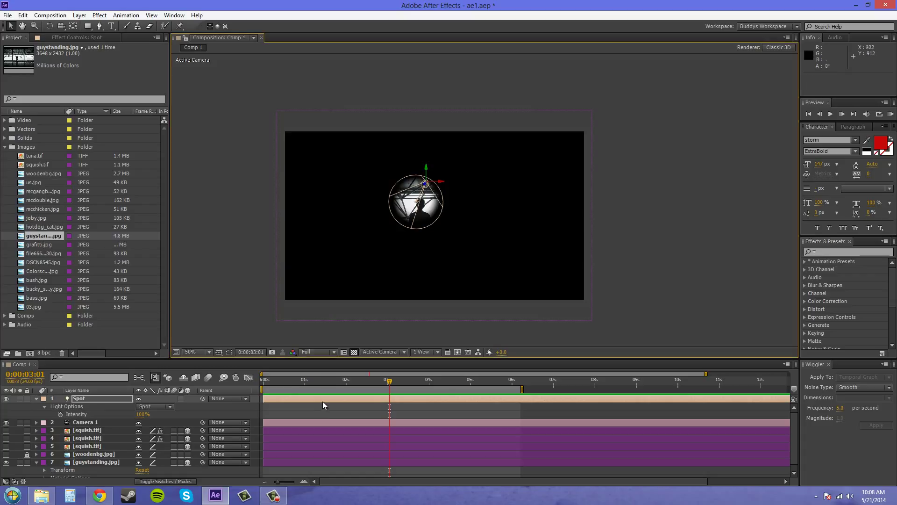
pyautogui.click(422, 352)
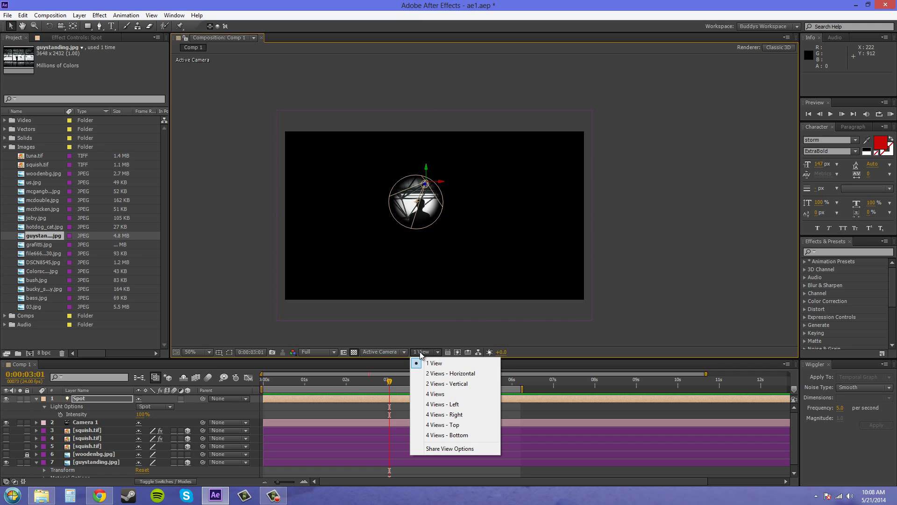
pyautogui.click(450, 377)
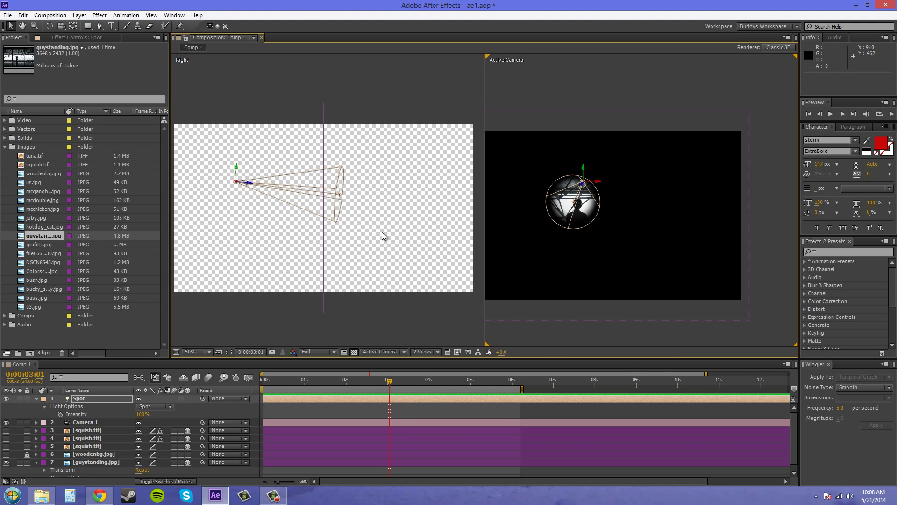
pyautogui.scroll(2, 374, 195)
pyautogui.click(341, 236)
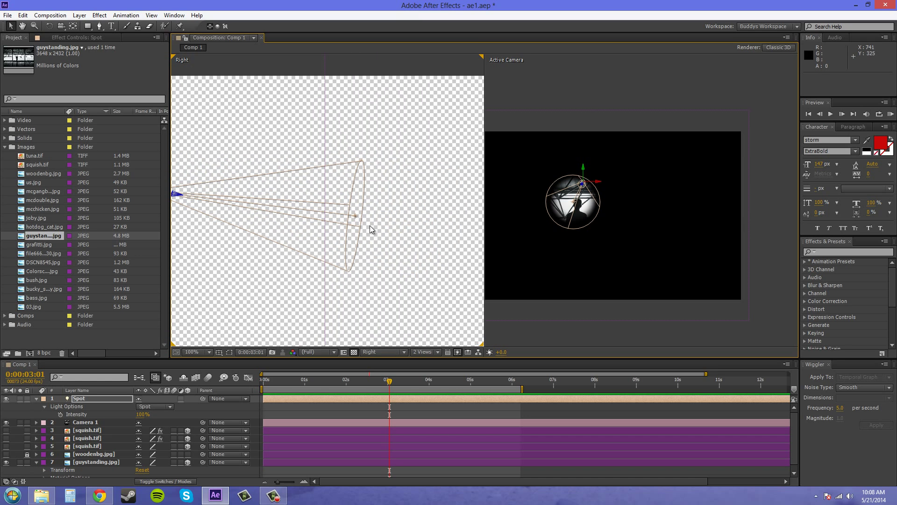
# Reposition the spot light in the Right view to about 557.8, 276.2, -2.2
pyautogui.click(73, 27)
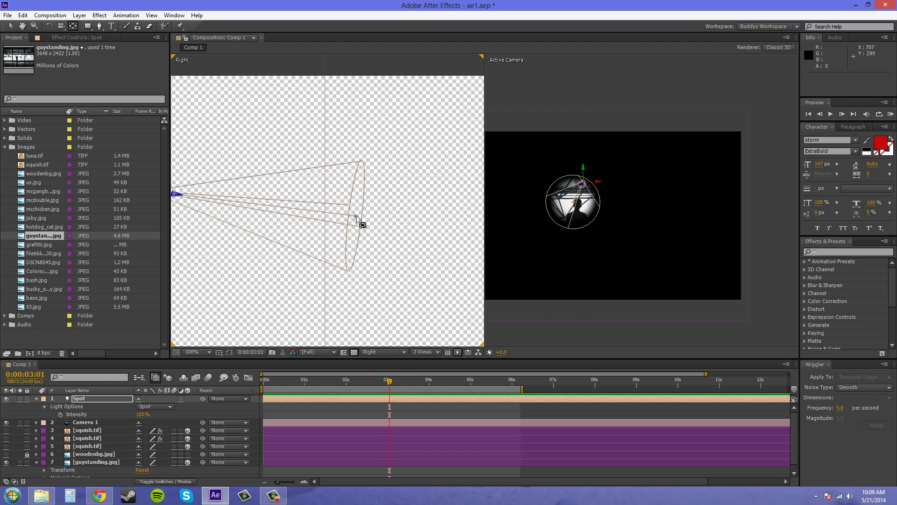
pyautogui.moveTo(356, 218); pyautogui.dragTo(326, 208)
pyautogui.click(11, 25)
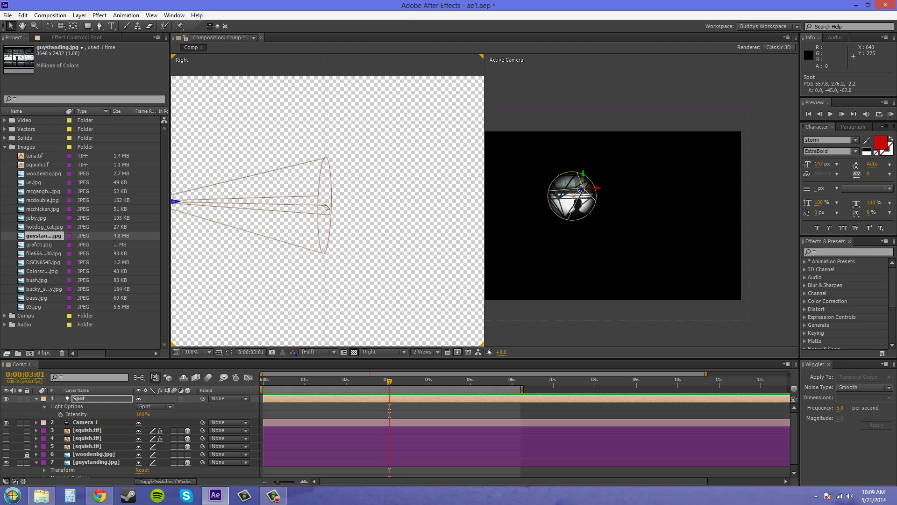
# Lower the spot light's point of interest slightly in the Right view, then deselect the layer
pyautogui.moveTo(325, 208); pyautogui.dragTo(325, 204)
pyautogui.scroll(-2, 304, 262)
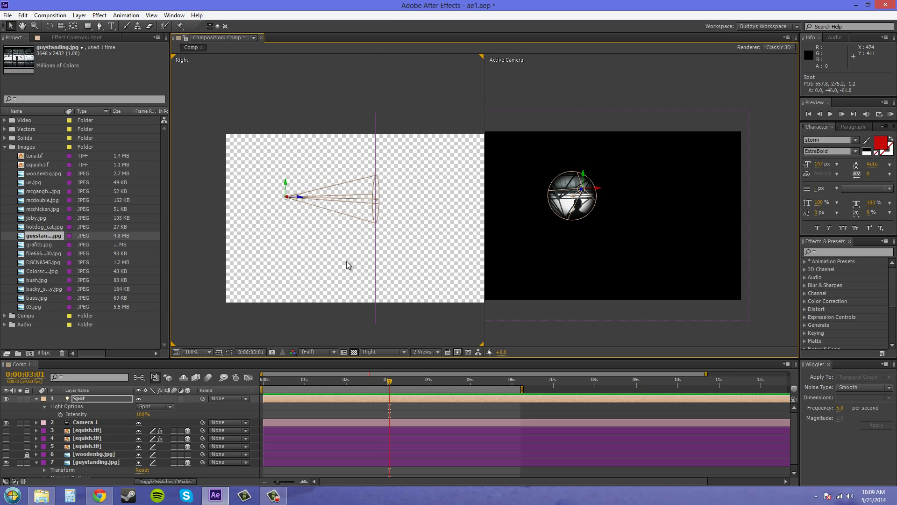
pyautogui.scroll(2, 303, 235)
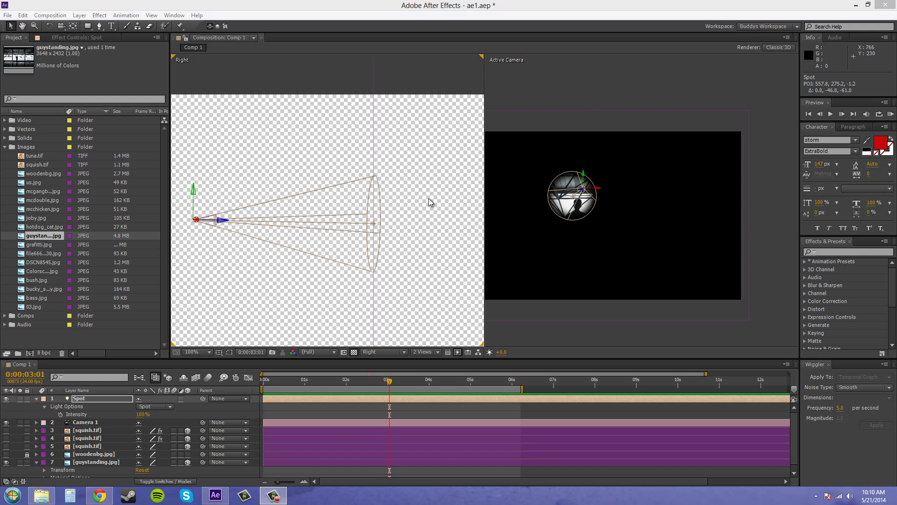
pyautogui.click(187, 397)
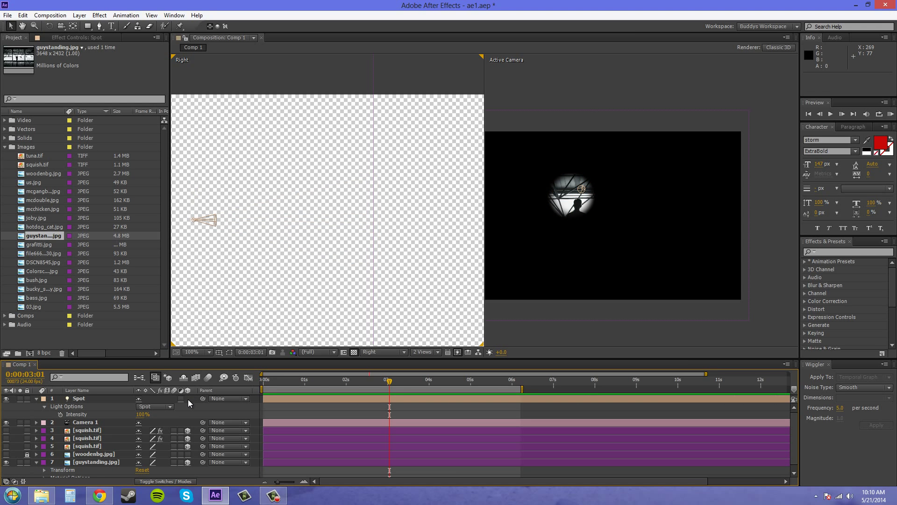